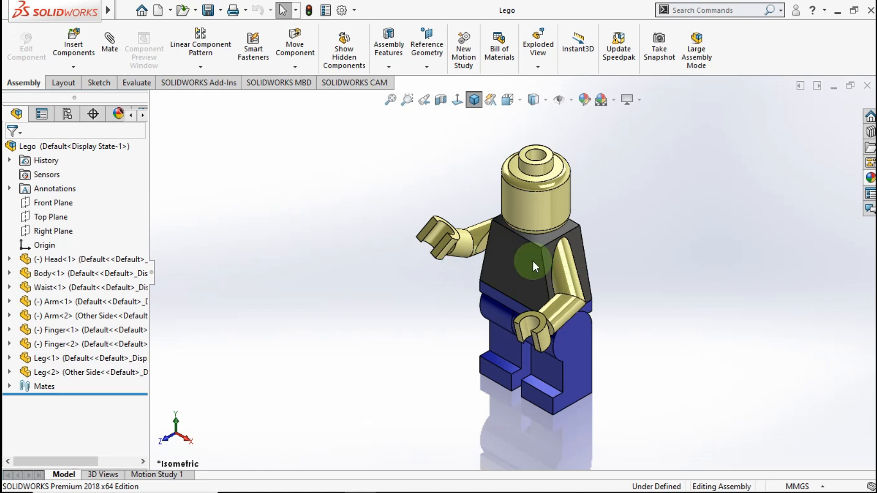
# Step: Open the Head component of the Lego assembly as its own part
pyautogui.click(101, 261)
pyautogui.rightClick(101, 259)
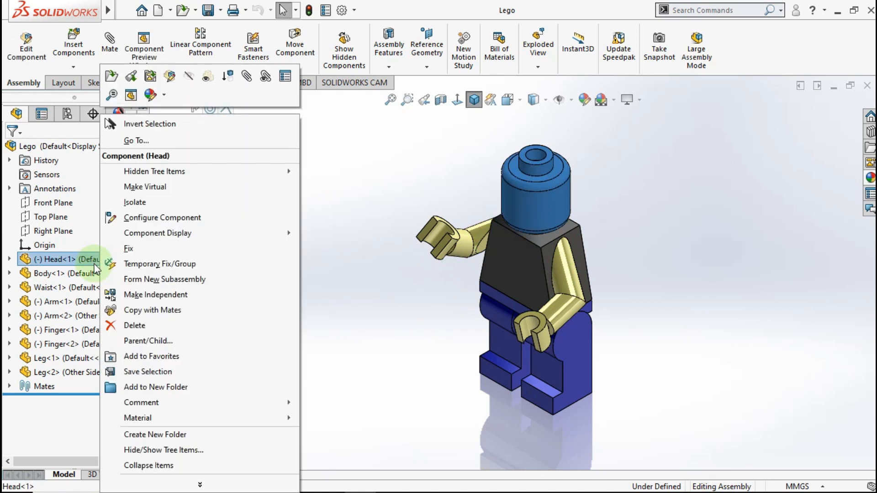
pyautogui.click(127, 76)
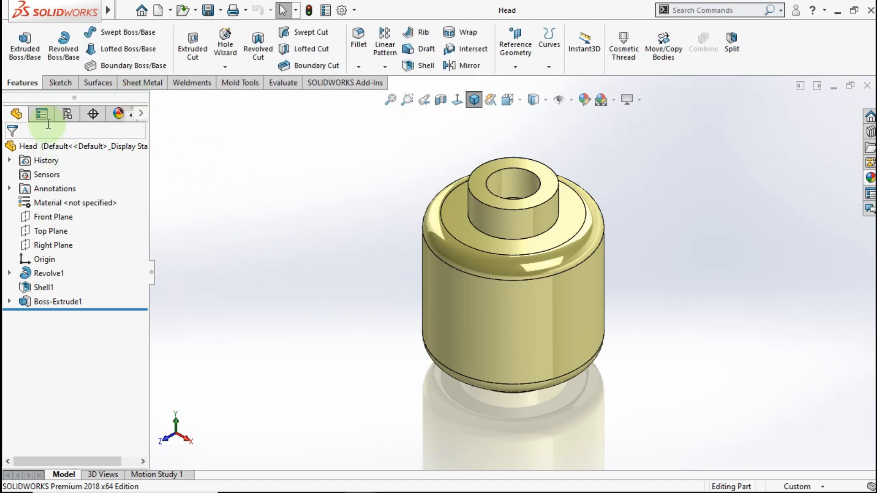
# Step: Add a new decal to the Head part using the Lego Face image from the Decal folder
pyautogui.click(117, 119)
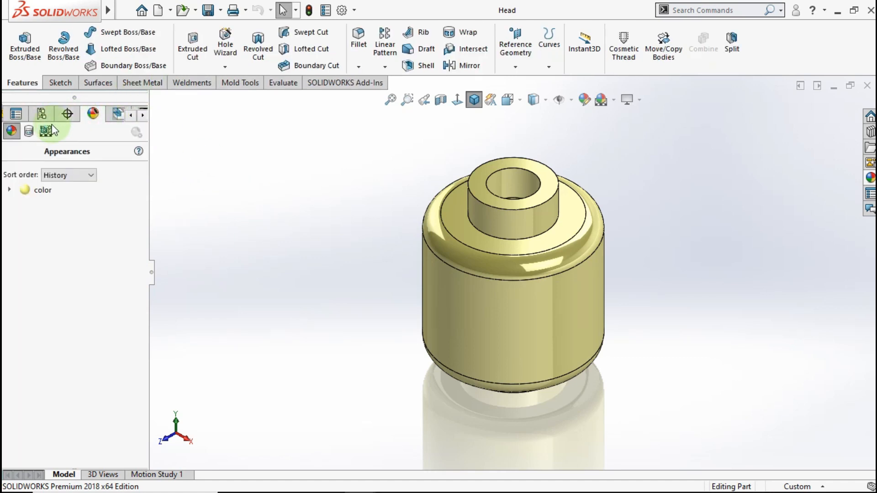
pyautogui.click(29, 131)
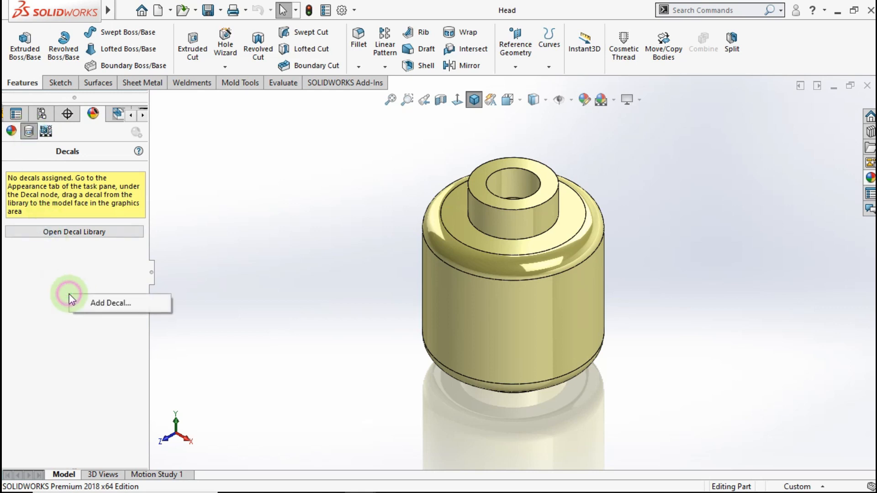
pyautogui.click(90, 305)
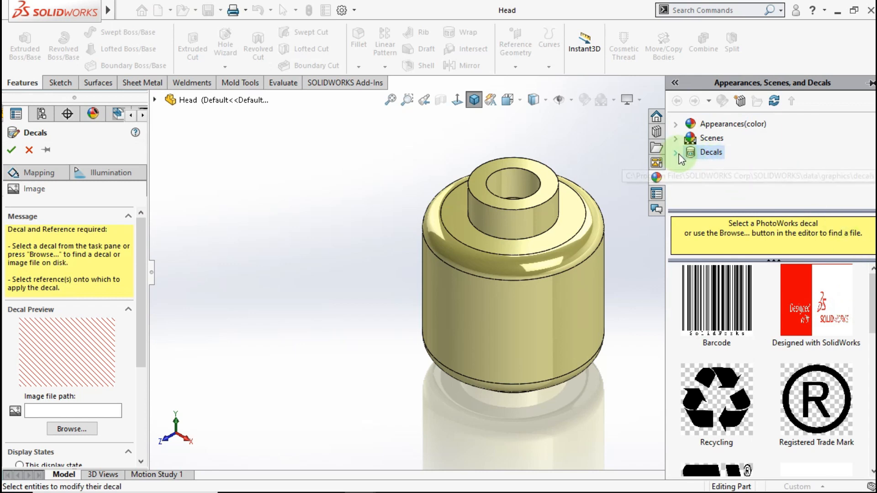
pyautogui.click(704, 167)
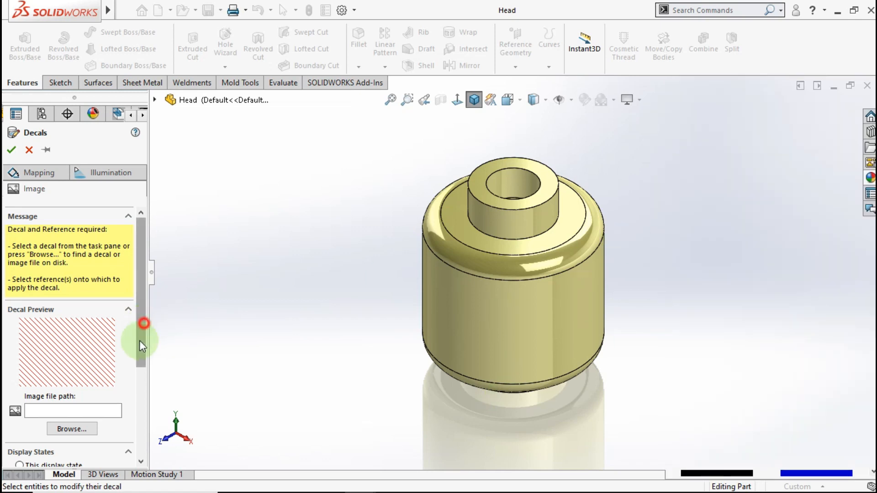
pyautogui.scroll(-3, 139, 341)
pyautogui.click(73, 364)
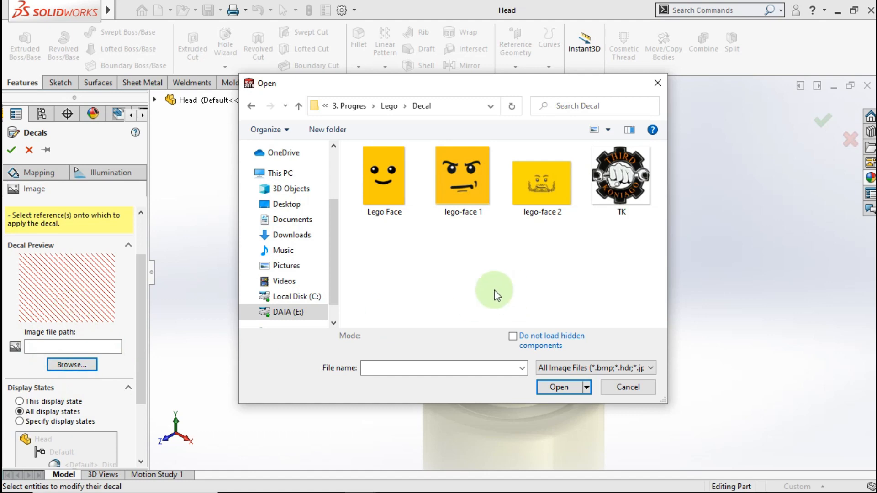
pyautogui.doubleClick(391, 182)
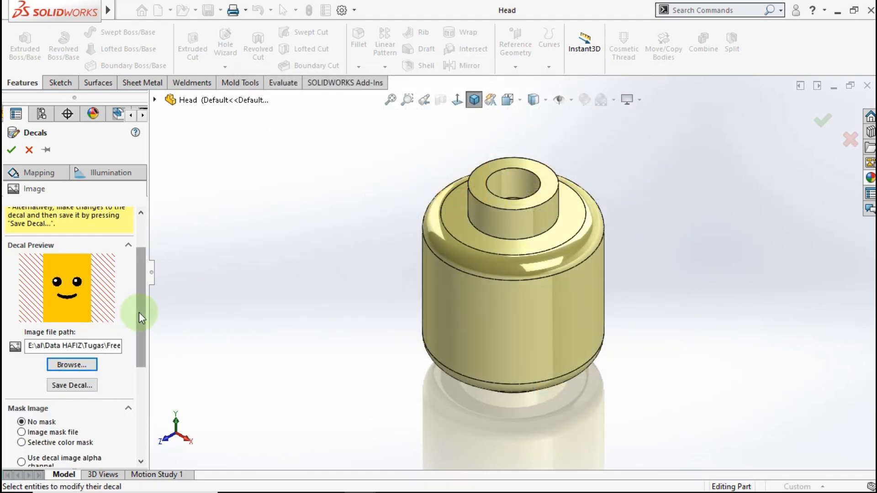
# Step: Assign the decal to the outer cylindrical face of the head in the mapping settings
pyautogui.moveTo(139, 311); pyautogui.dragTo(136, 364)
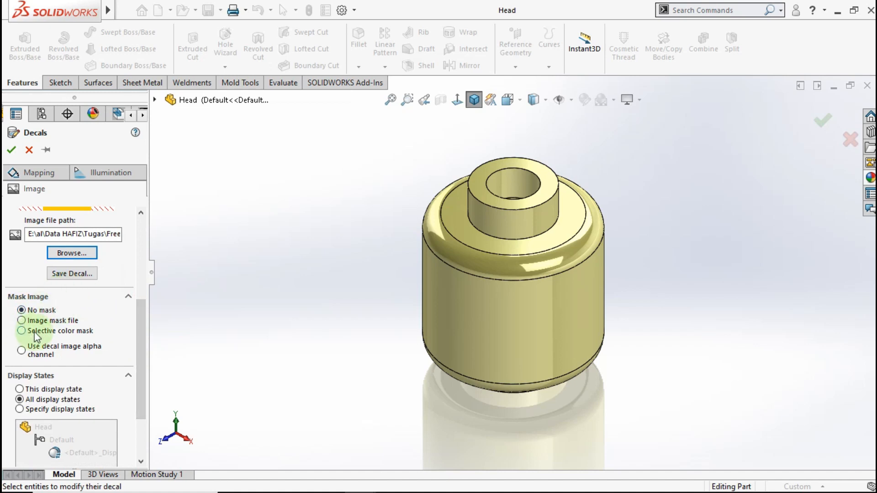
pyautogui.click(39, 173)
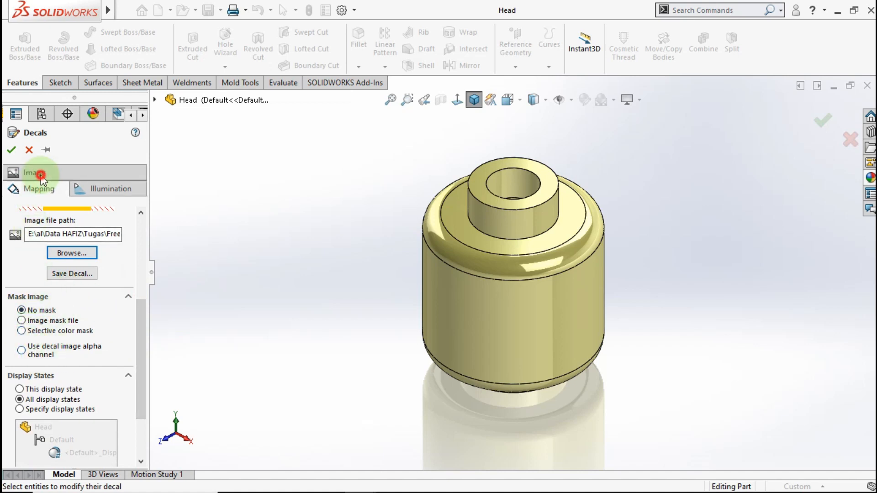
pyautogui.click(97, 363)
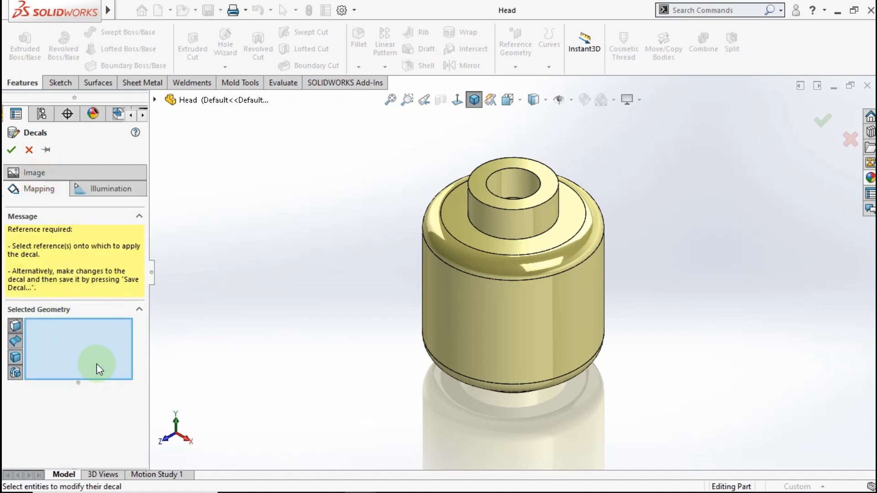
pyautogui.click(493, 299)
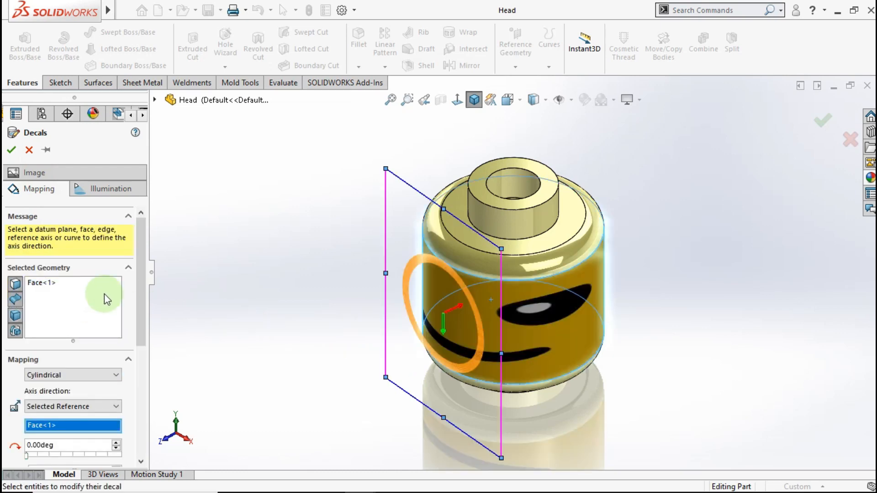
# Step: Change the decal's mapping type to Label
pyautogui.moveTo(457, 320); pyautogui.dragTo(474, 274, button='middle')
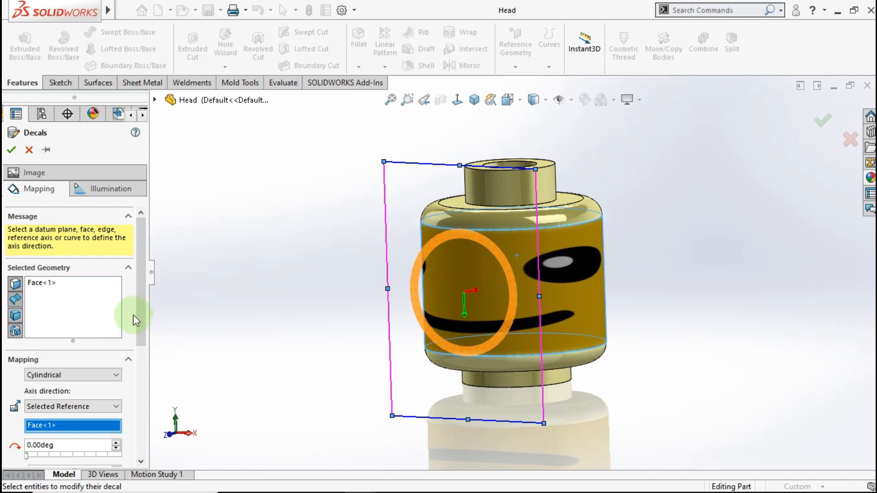
pyautogui.scroll(-3, 124, 333)
pyautogui.click(67, 284)
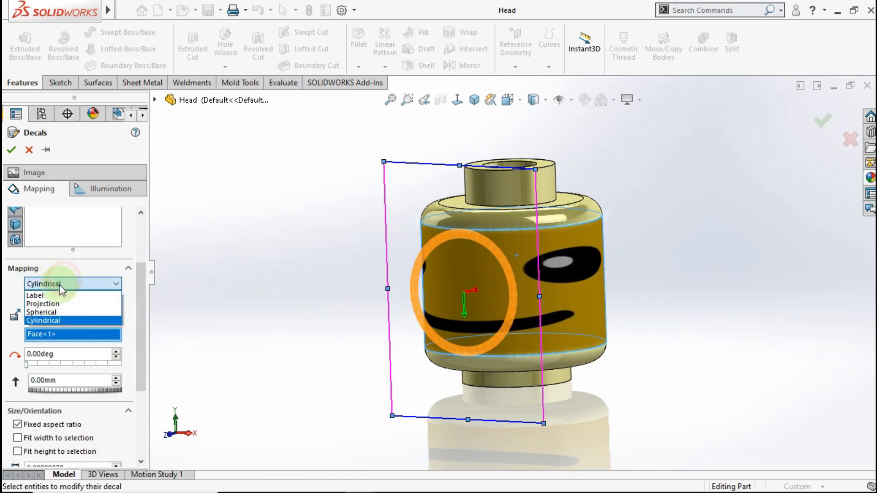
pyautogui.click(51, 294)
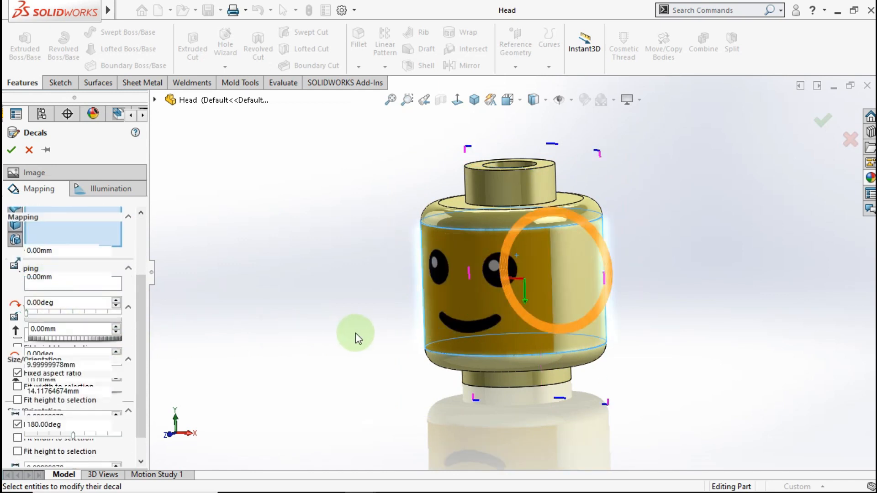
pyautogui.moveTo(374, 327); pyautogui.dragTo(414, 343, button='middle')
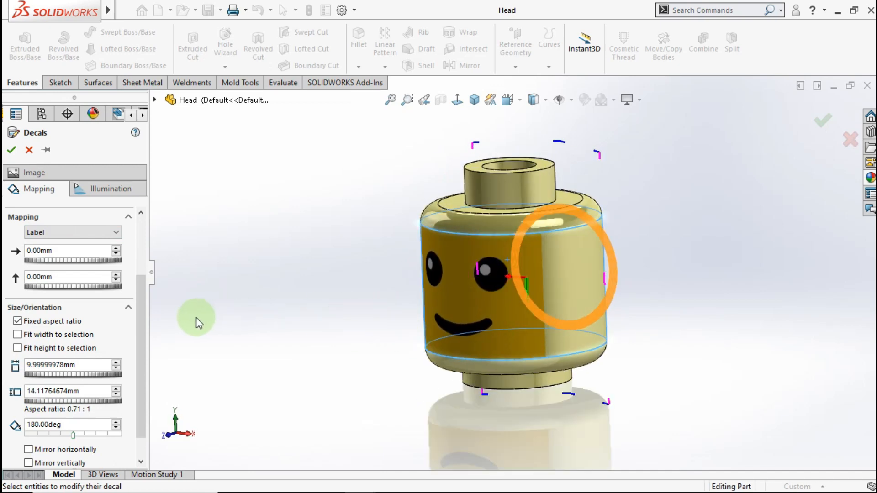
pyautogui.scroll(-2, 143, 327)
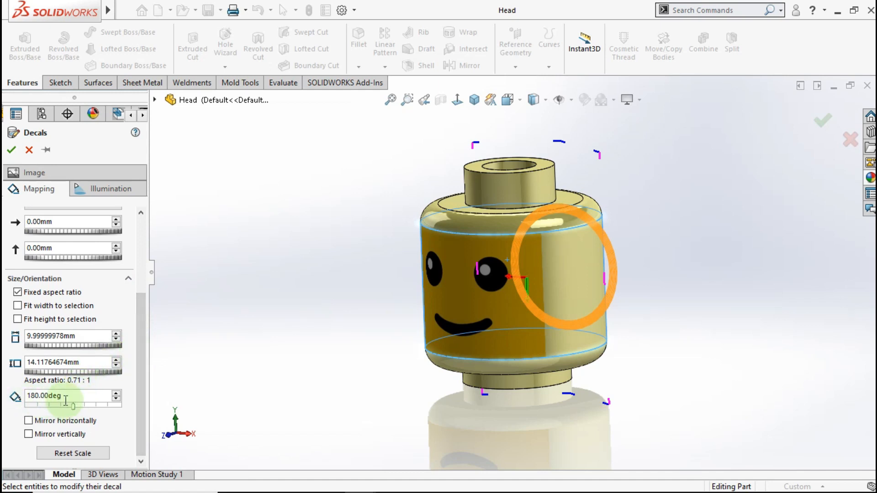
# Step: Try a 10 mm horizontal and a -10 mm vertical offset for the decal, resetting each to 0 mm
pyautogui.moveTo(137, 357); pyautogui.dragTo(148, 269)
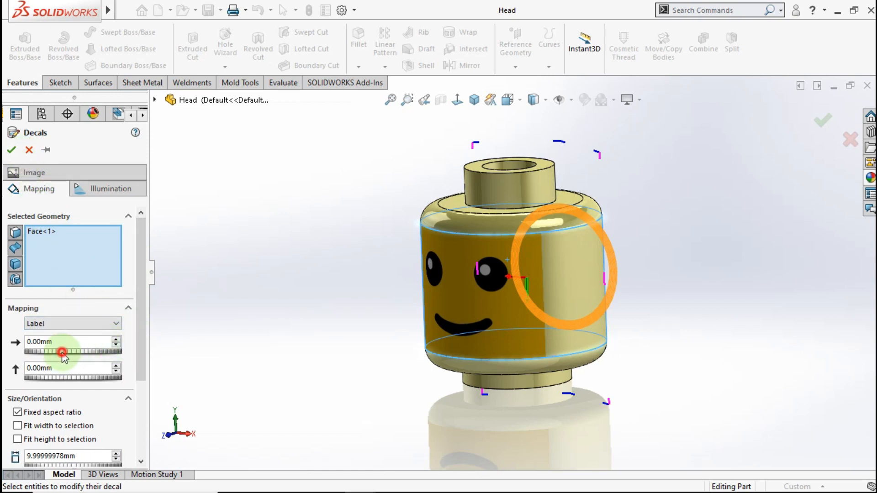
pyautogui.moveTo(90, 358); pyautogui.dragTo(45, 356)
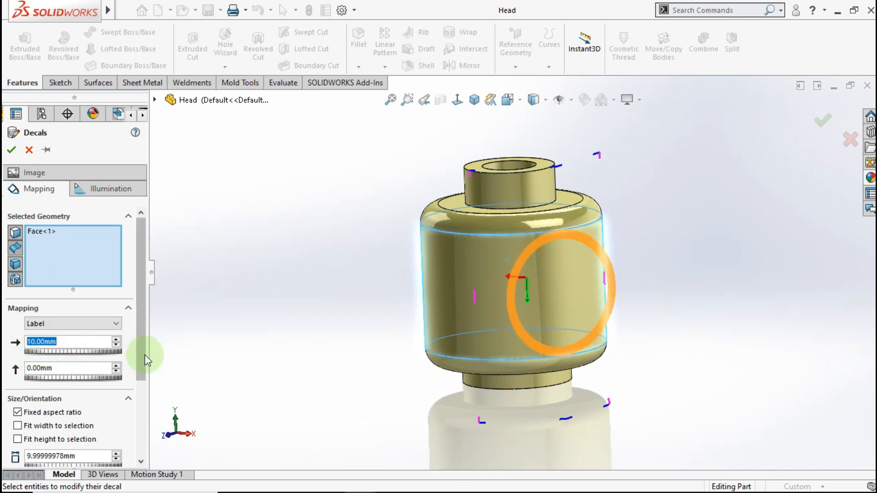
pyautogui.write('0')
pyautogui.click(260, 322)
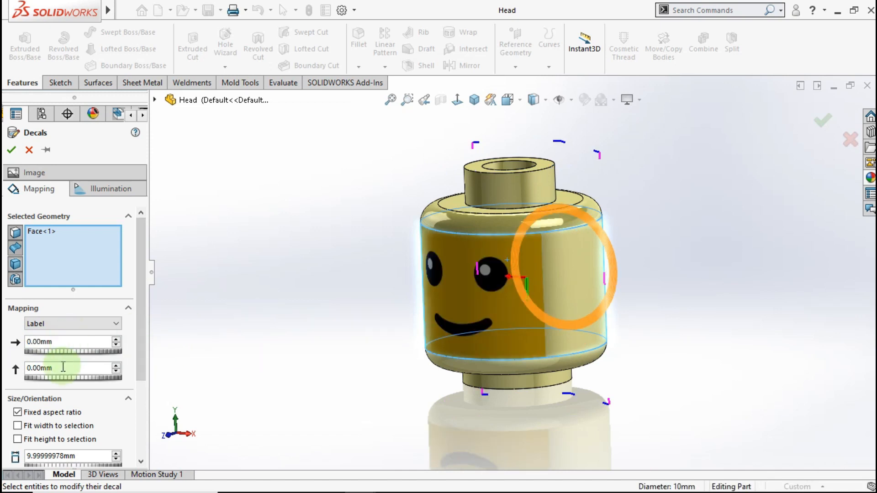
pyautogui.moveTo(54, 377)
pyautogui.mouseDown()
pyautogui.moveTo(65, 377)
pyautogui.moveTo(50, 378)
pyautogui.mouseUp()
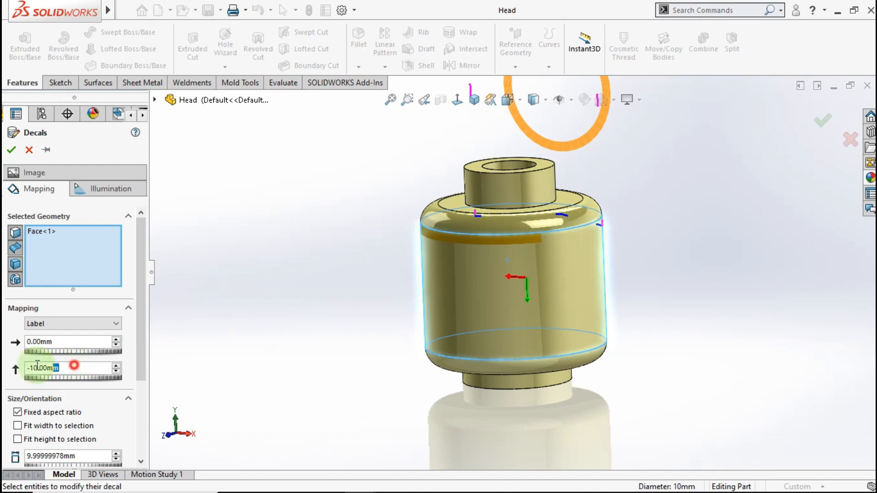
pyautogui.write('0')
pyautogui.click(245, 322)
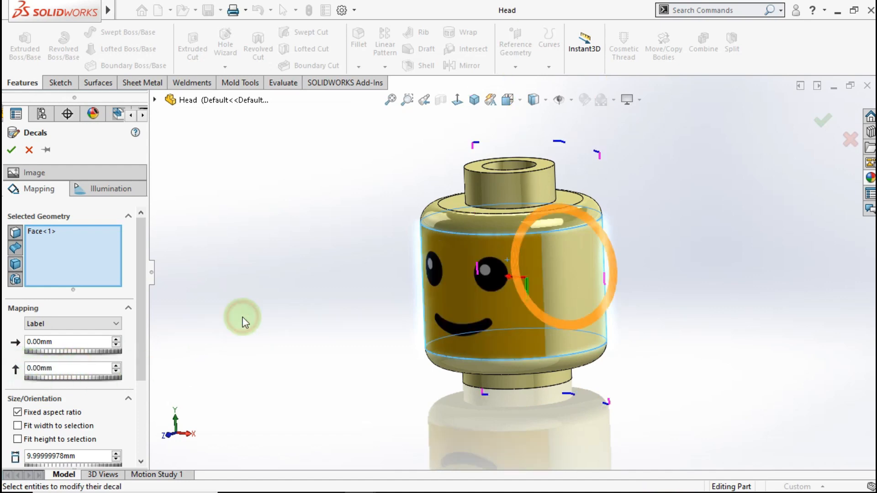
# Step: Accept the smiling face decal on the head and inspect it on the model
pyautogui.moveTo(320, 319); pyautogui.dragTo(372, 333, button='middle')
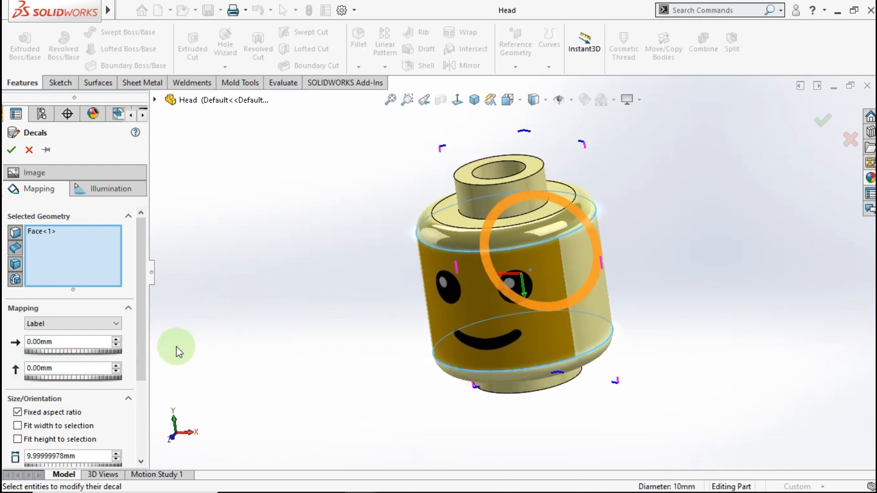
pyautogui.moveTo(141, 353)
pyautogui.mouseDown()
pyautogui.moveTo(137, 411)
pyautogui.moveTo(139, 365)
pyautogui.mouseUp()
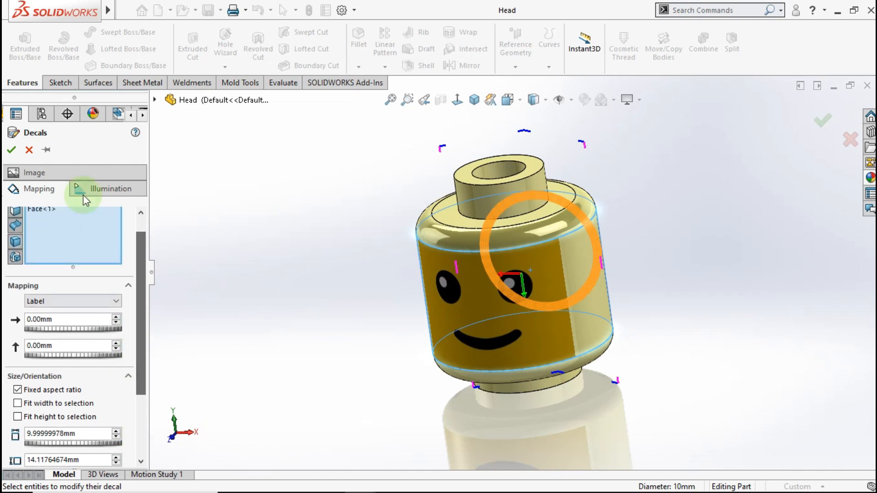
pyautogui.click(11, 150)
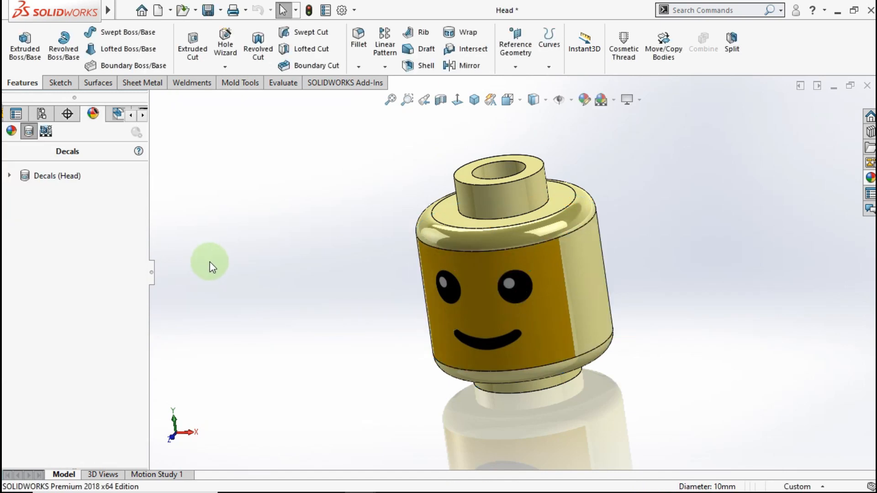
pyautogui.moveTo(300, 319); pyautogui.dragTo(343, 300, button='middle')
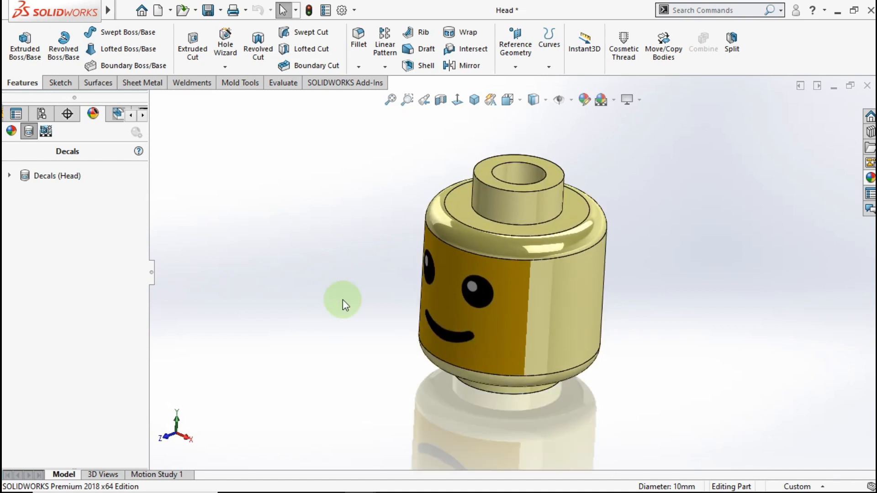
# Step: Edit the head's color appearance and replace it with yellow low gloss plastic from the Plastic Low Gloss library
pyautogui.click(11, 132)
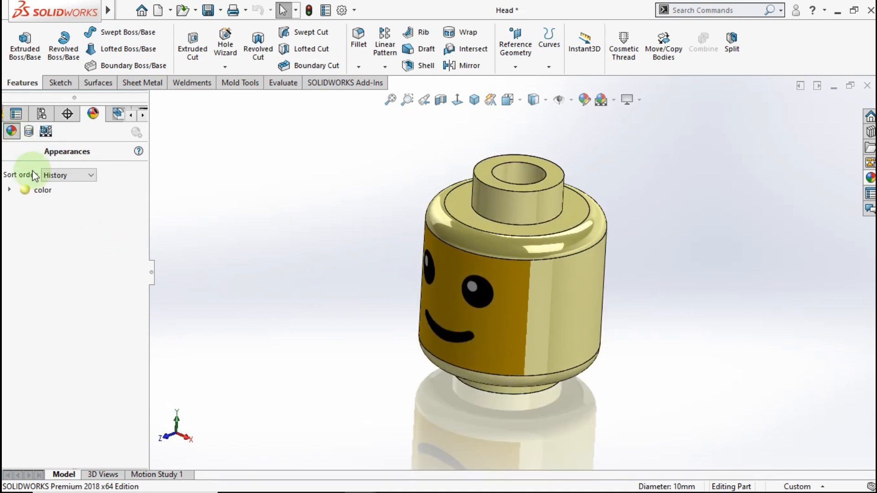
pyautogui.rightClick(36, 190)
pyautogui.click(64, 215)
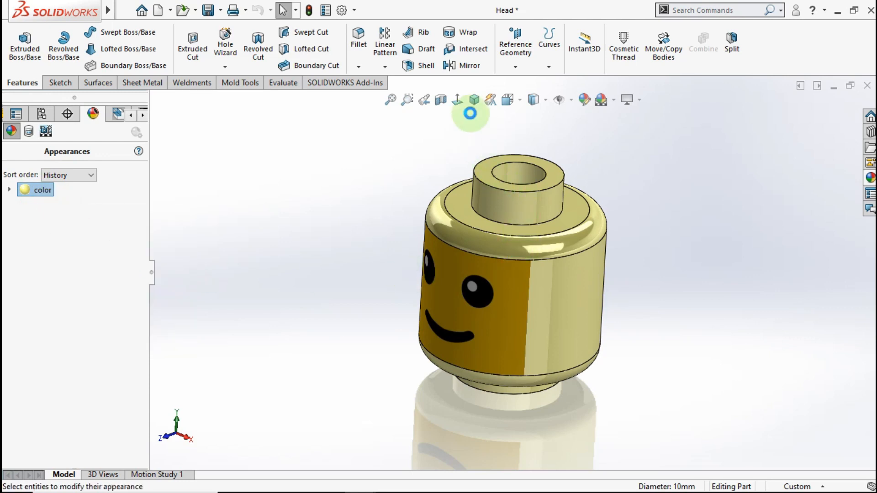
pyautogui.click(475, 103)
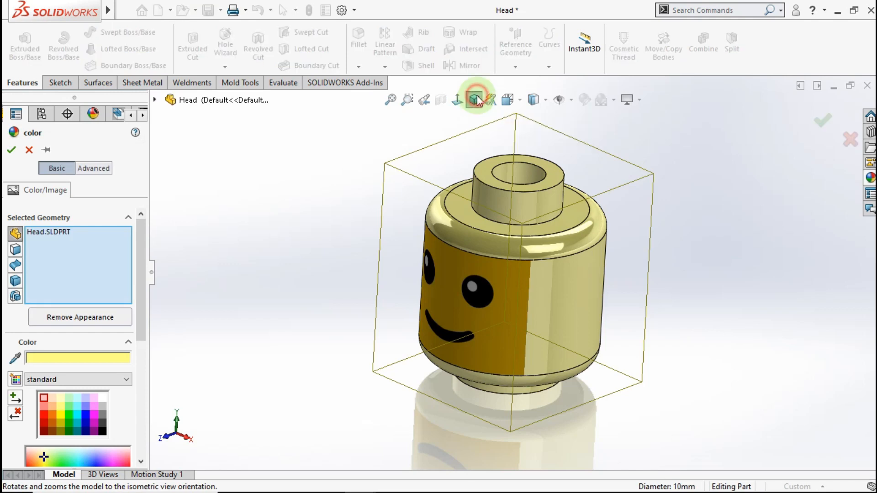
pyautogui.click(474, 101)
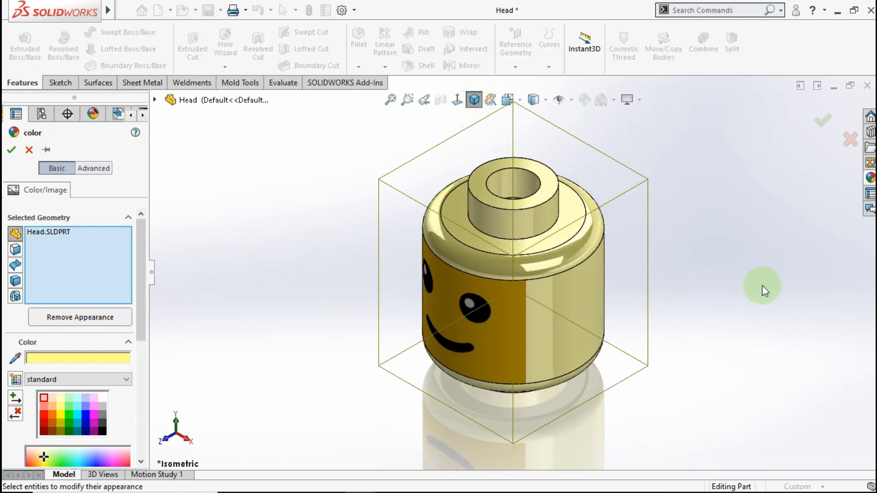
pyautogui.click(871, 178)
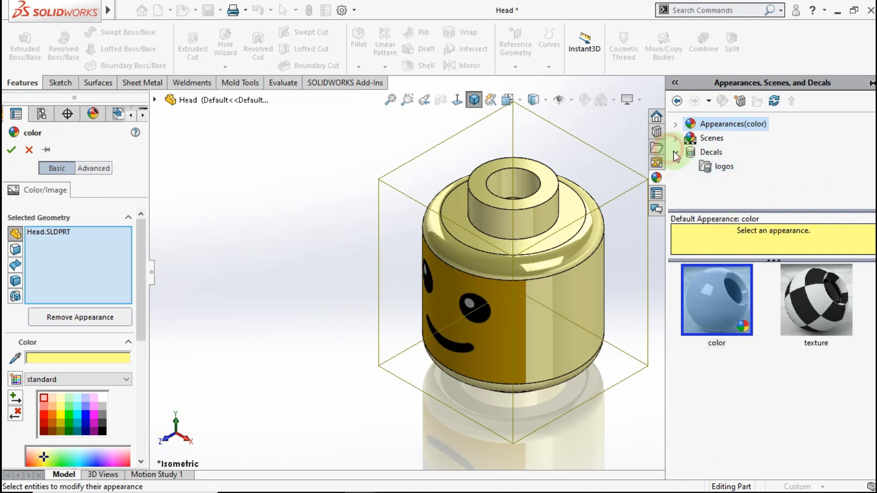
pyautogui.click(676, 124)
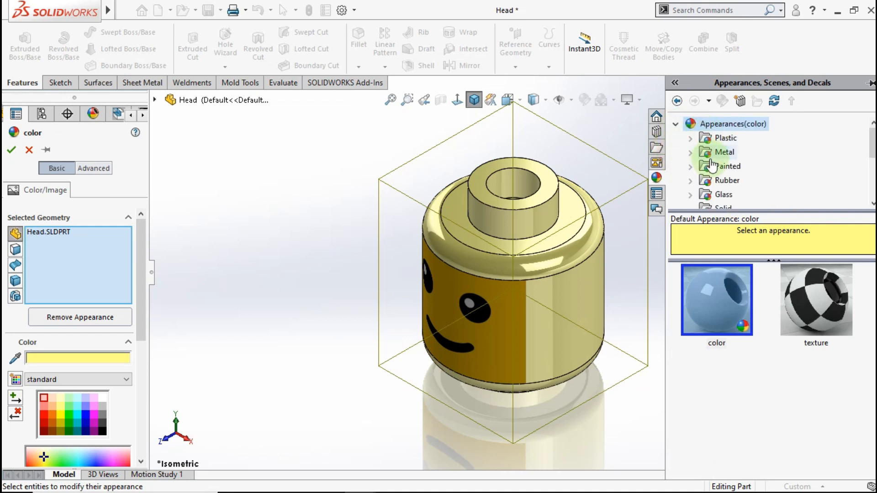
pyautogui.click(690, 138)
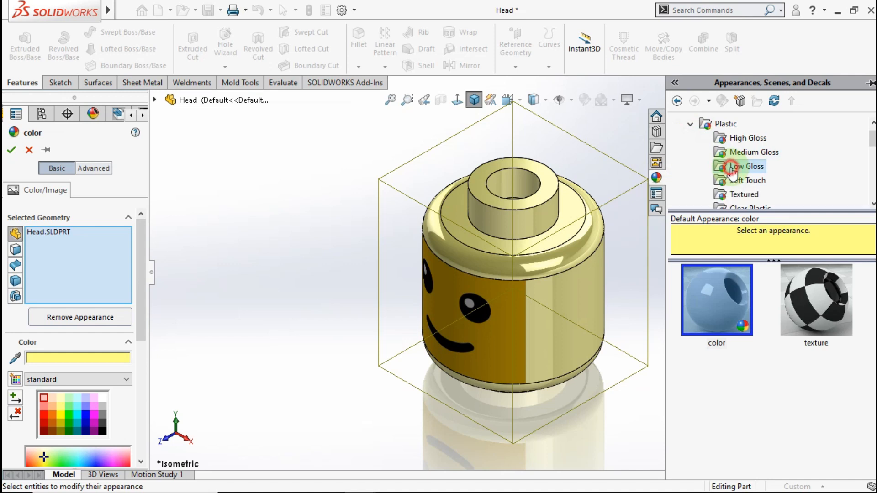
pyautogui.scroll(-6, 865, 429)
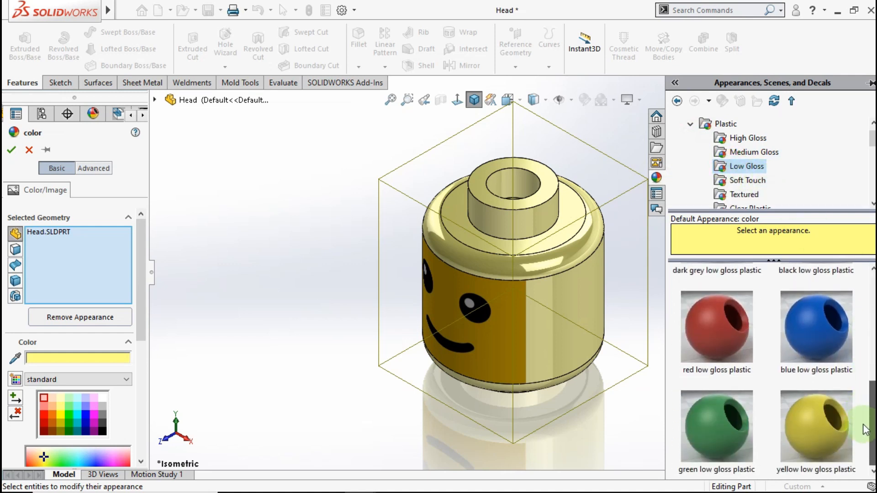
pyautogui.click(812, 437)
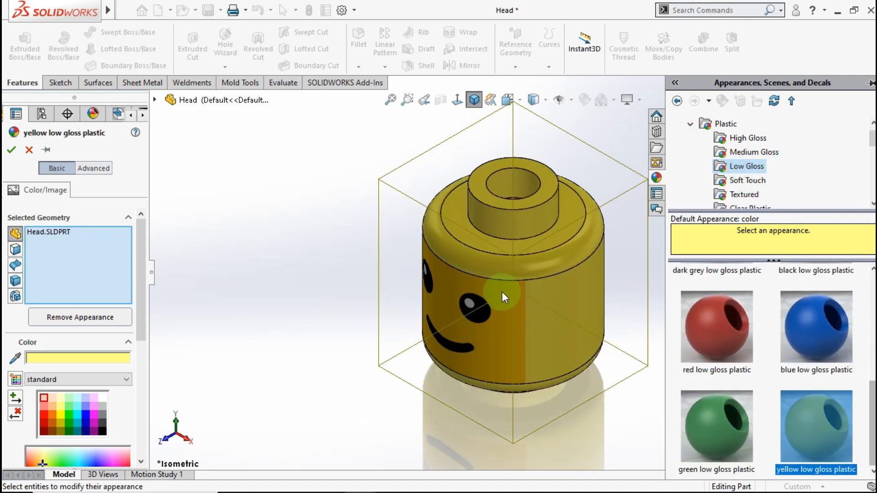
# Step: Accept the yellow low gloss plastic appearance on the head and check it from several angles, ending in the isometric view
pyautogui.moveTo(506, 267); pyautogui.dragTo(579, 284, button='middle')
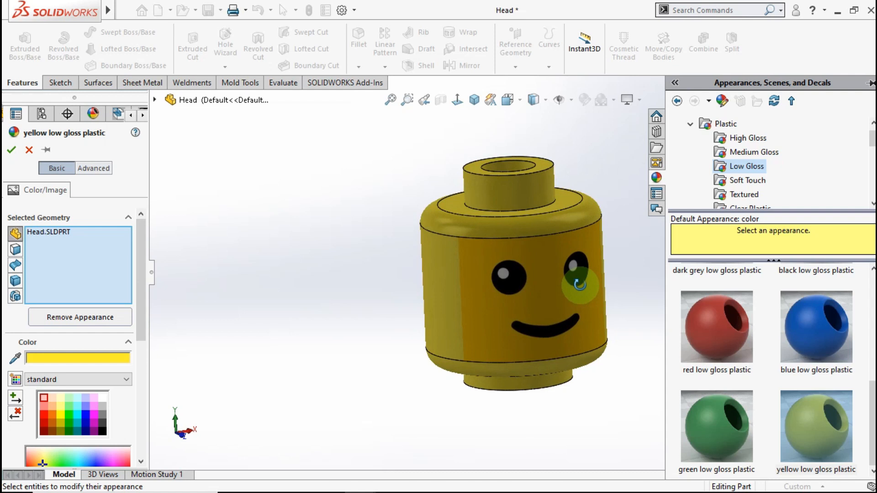
pyautogui.click(12, 151)
pyautogui.click(251, 251)
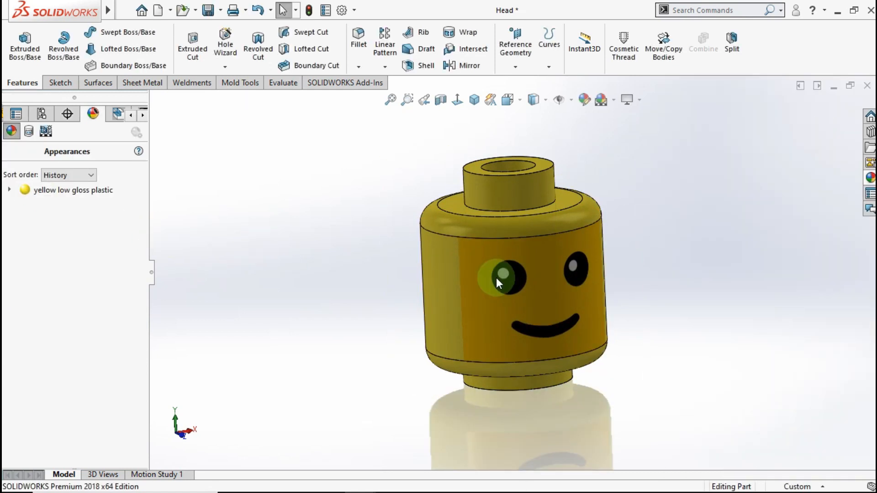
pyautogui.moveTo(495, 258); pyautogui.dragTo(419, 239, button='middle')
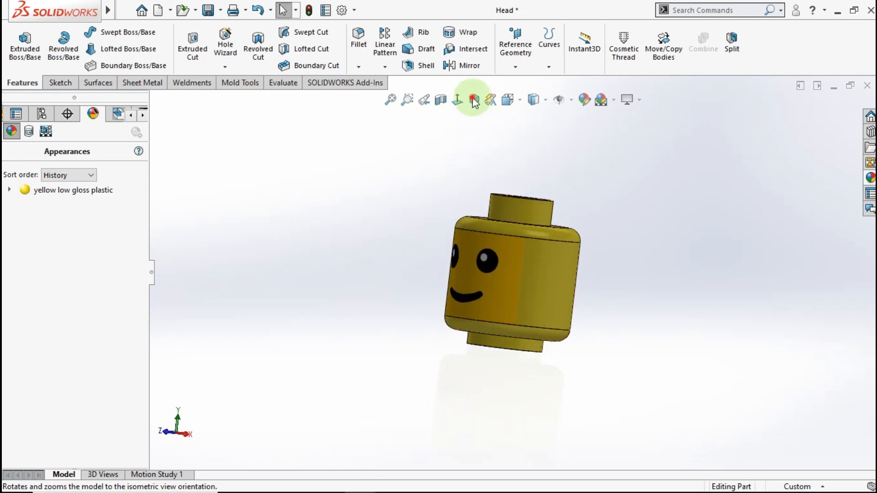
pyautogui.click(474, 99)
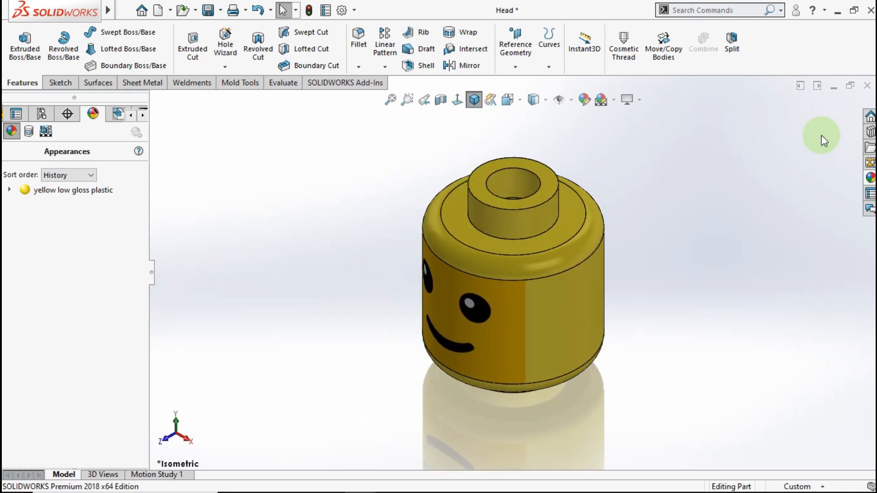
# Step: Close the Head part, saving its changes, and return to the Lego assembly
pyautogui.click(865, 88)
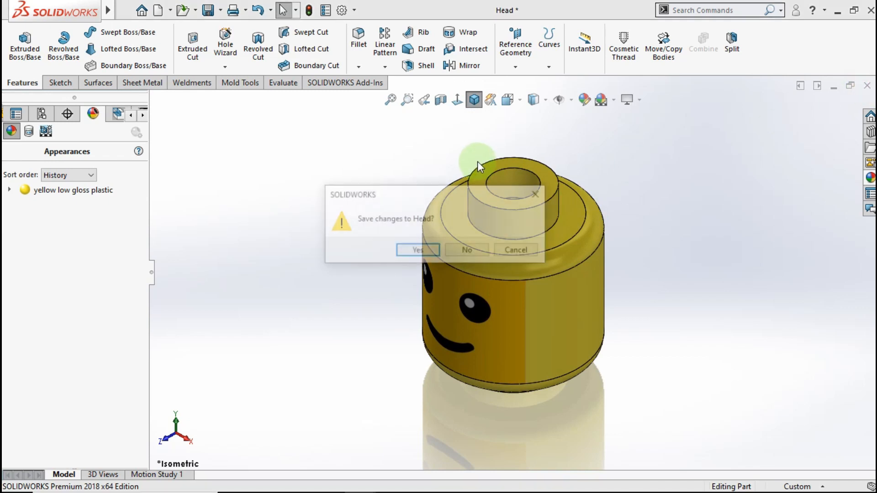
pyautogui.click(417, 247)
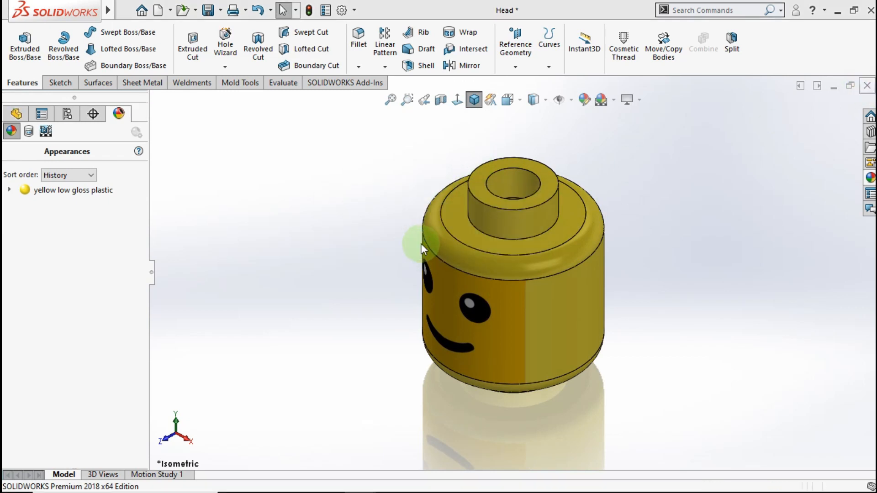
pyautogui.click(374, 248)
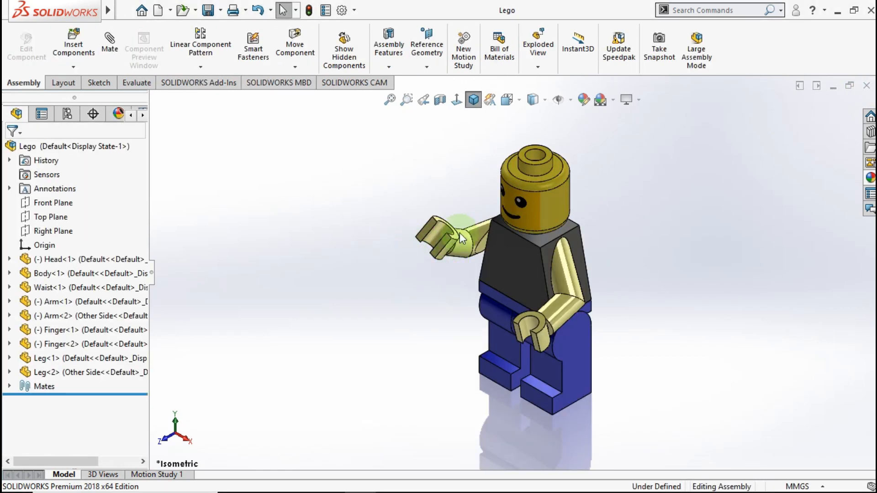
# Step: Inspect the figure in the assembly and open its Body component as a separate part
pyautogui.moveTo(460, 232); pyautogui.dragTo(564, 265, button='middle')
pyautogui.moveTo(534, 225); pyautogui.dragTo(463, 269, button='middle')
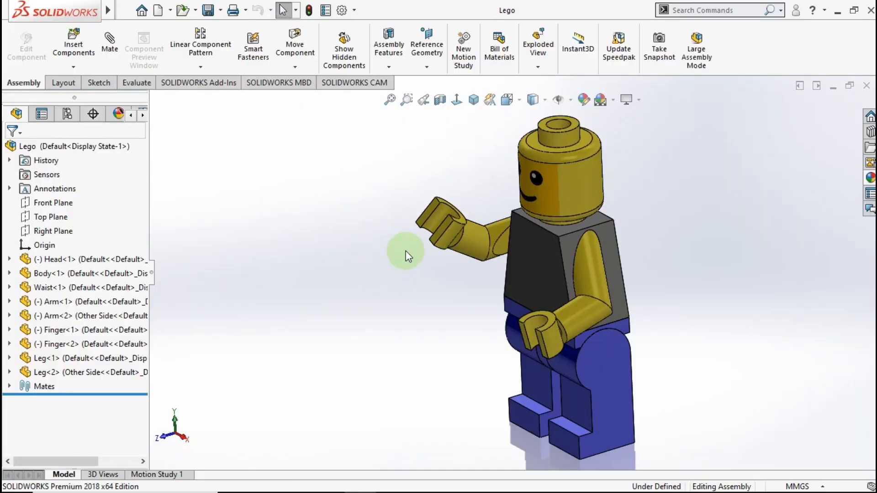
pyautogui.moveTo(407, 256); pyautogui.dragTo(782, 256, button='middle')
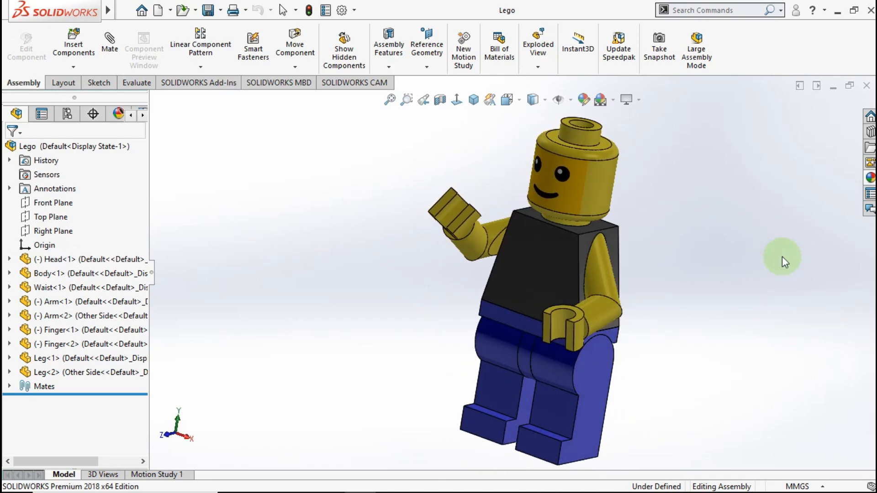
pyautogui.click(552, 265)
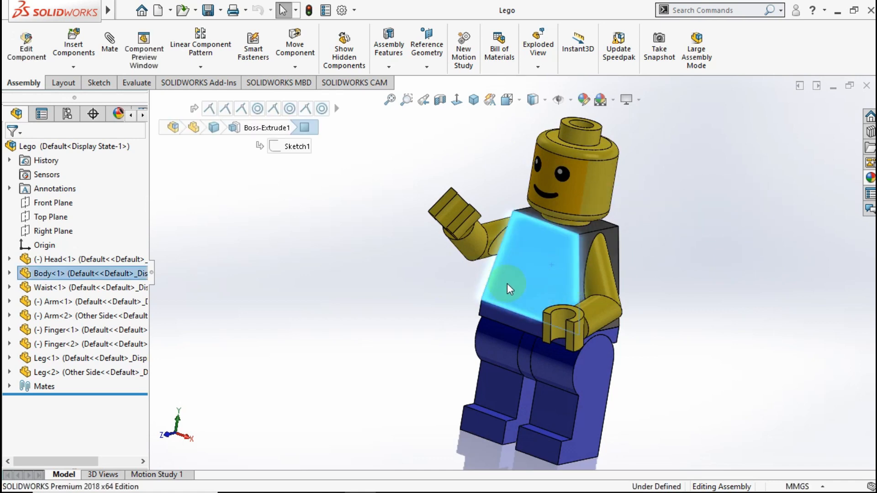
pyautogui.rightClick(50, 275)
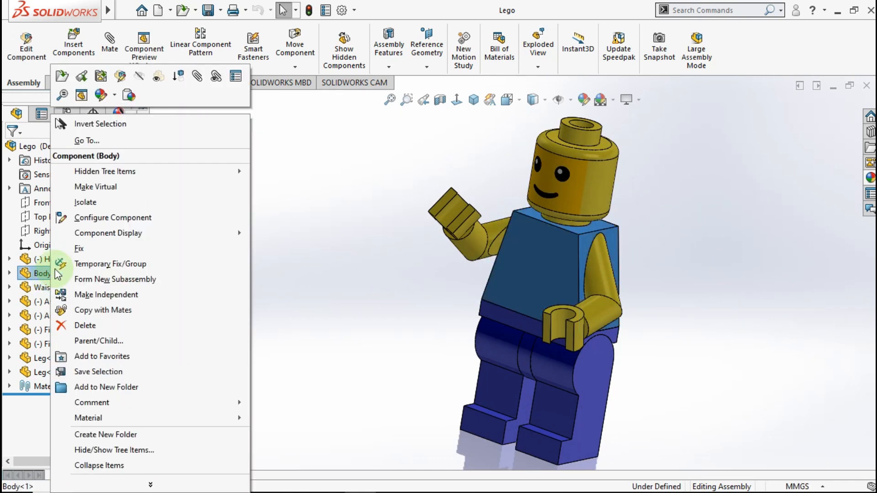
pyautogui.click(65, 83)
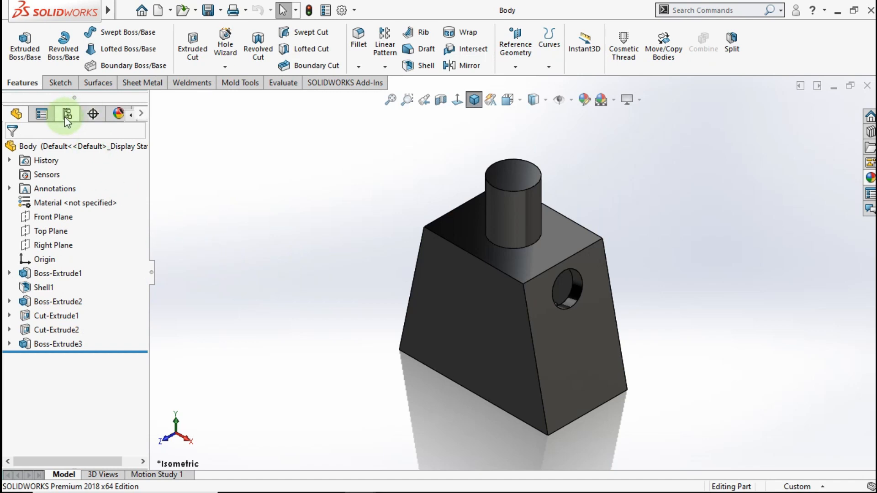
# Step: Add a new decal to the Body part using the TK image from the Decal folder
pyautogui.click(116, 114)
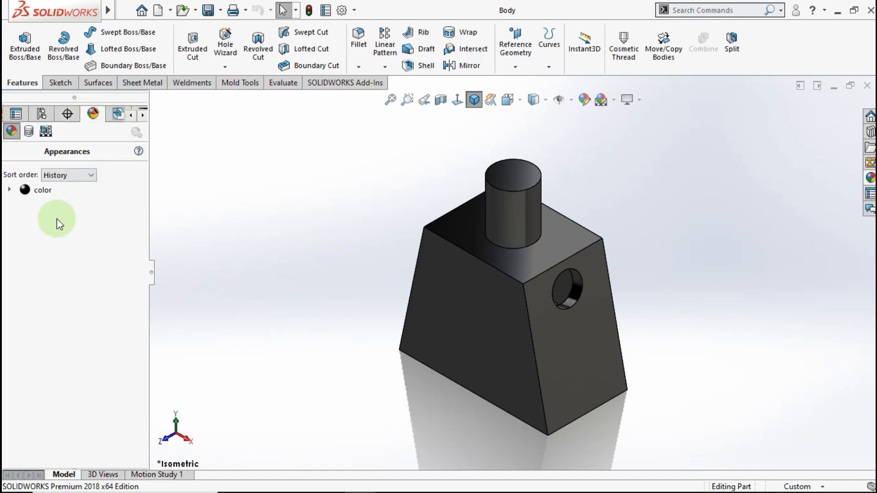
pyautogui.click(29, 131)
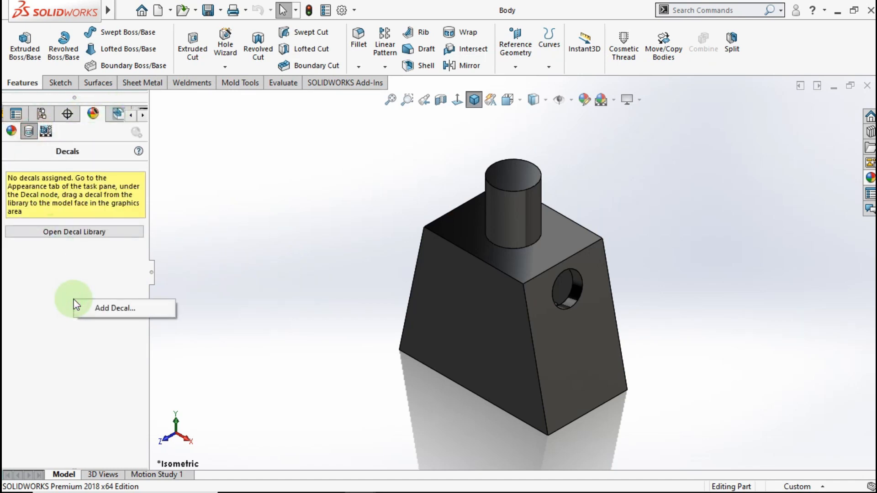
pyautogui.click(88, 309)
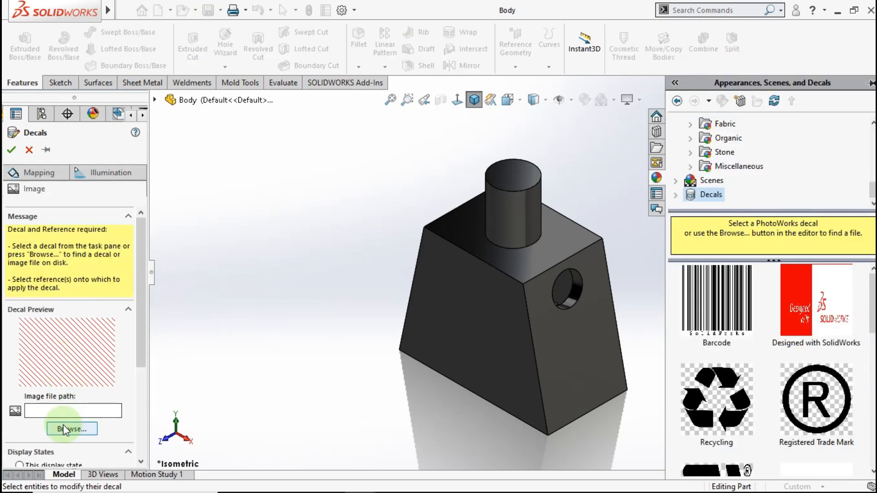
pyautogui.click(65, 430)
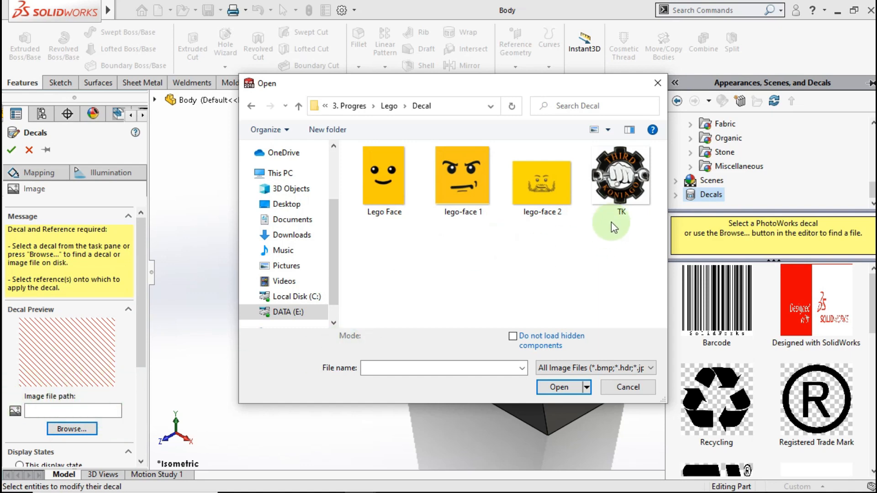
pyautogui.doubleClick(617, 204)
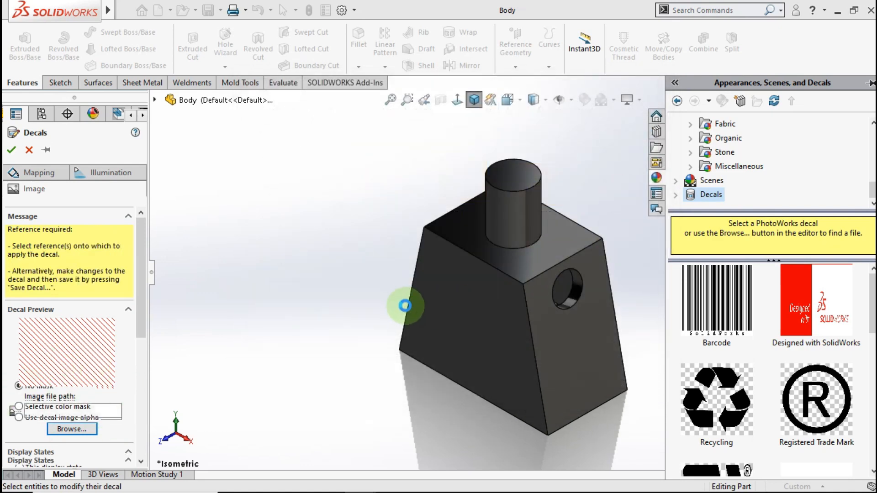
# Step: Map the TK logo decal onto the front face of the body
pyautogui.moveTo(144, 315); pyautogui.dragTo(139, 366)
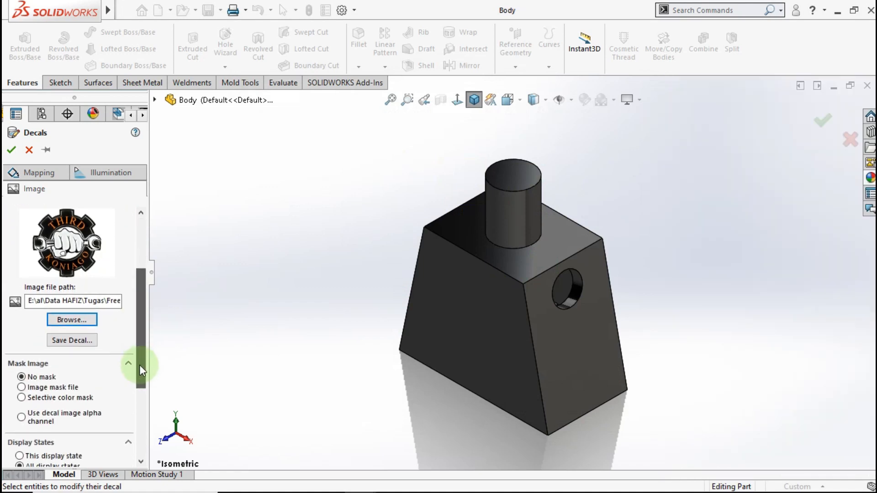
pyautogui.click(44, 174)
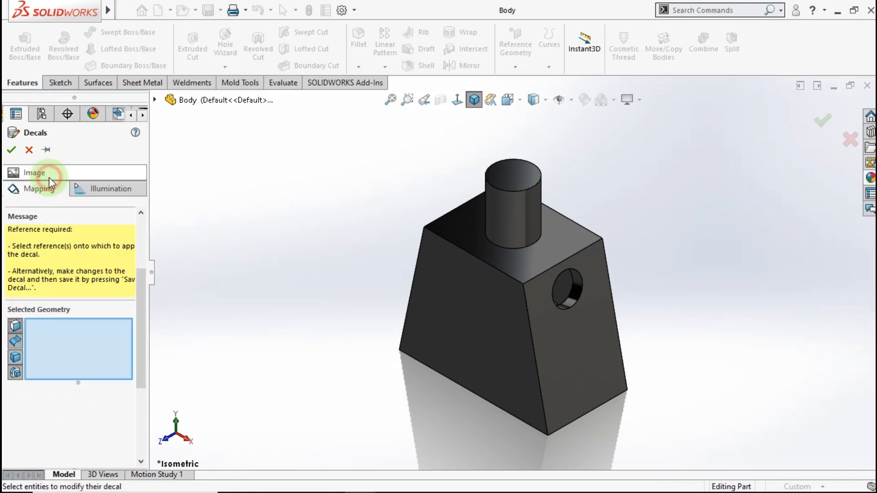
pyautogui.click(470, 313)
# Step: In the front view, shrink the logo decal to about 6.3 mm square and move it to the upper middle of the chest
pyautogui.moveTo(533, 358); pyautogui.dragTo(599, 274, button='middle')
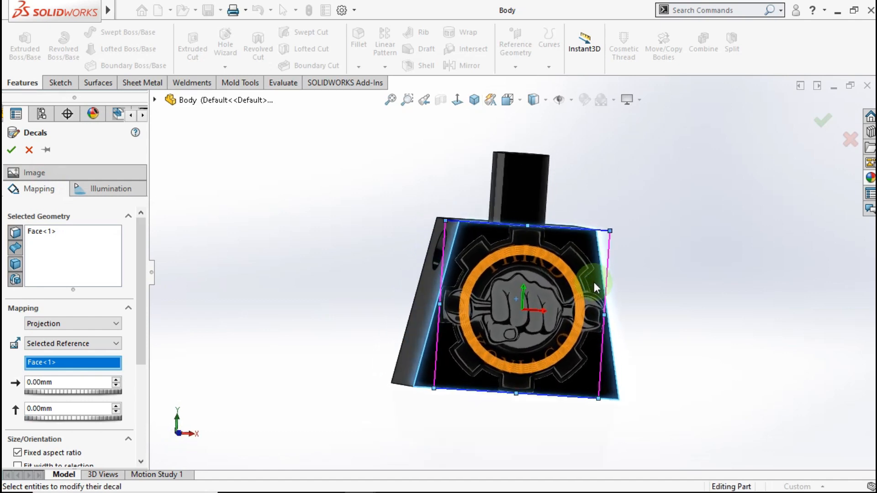
pyautogui.click(511, 100)
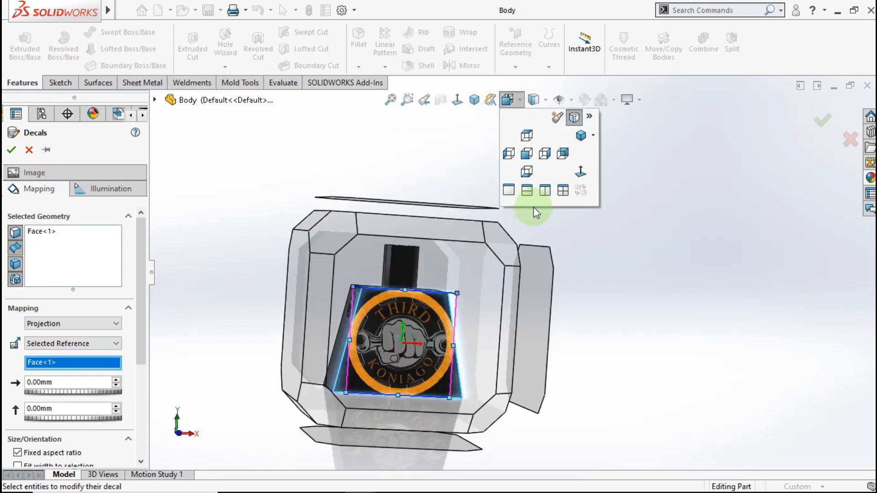
pyautogui.click(464, 277)
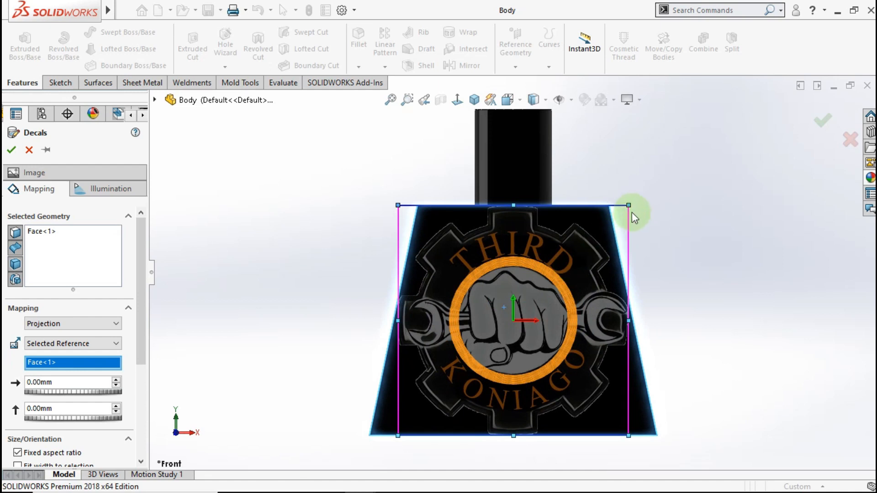
pyautogui.moveTo(629, 205); pyautogui.dragTo(530, 296)
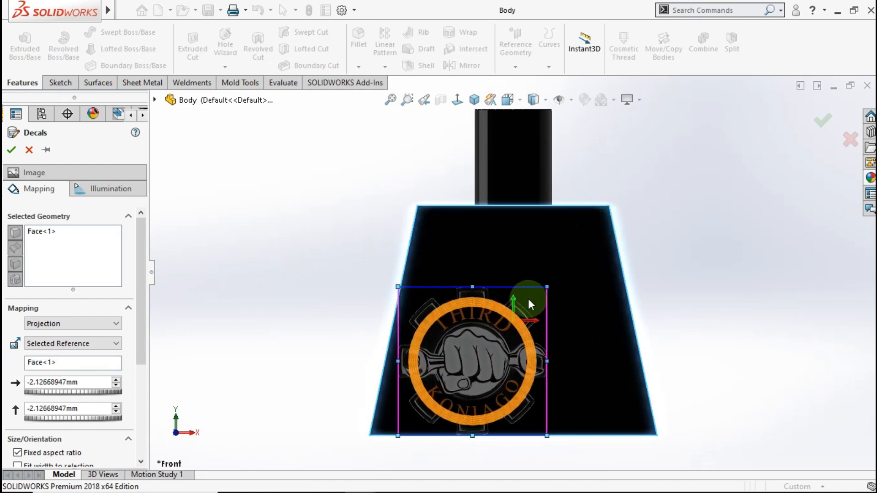
pyautogui.click(462, 353)
pyautogui.moveTo(471, 363); pyautogui.dragTo(512, 321)
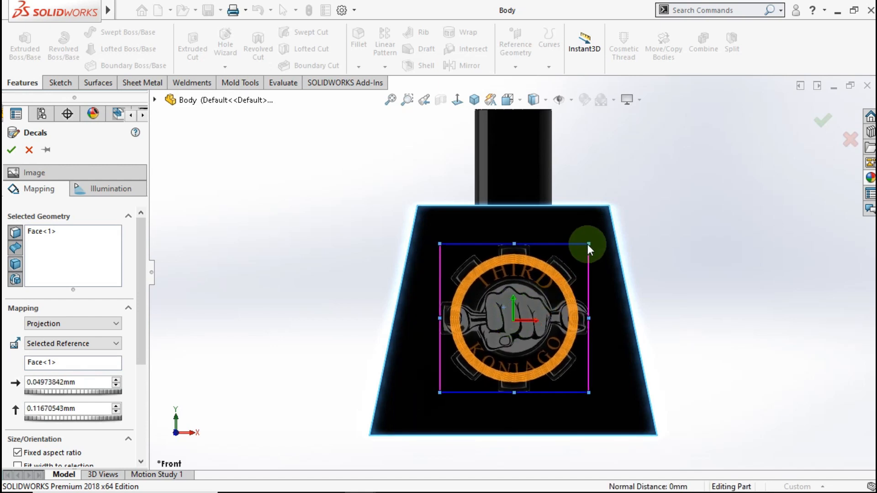
pyautogui.moveTo(589, 245); pyautogui.dragTo(561, 271)
pyautogui.moveTo(499, 336); pyautogui.dragTo(514, 281)
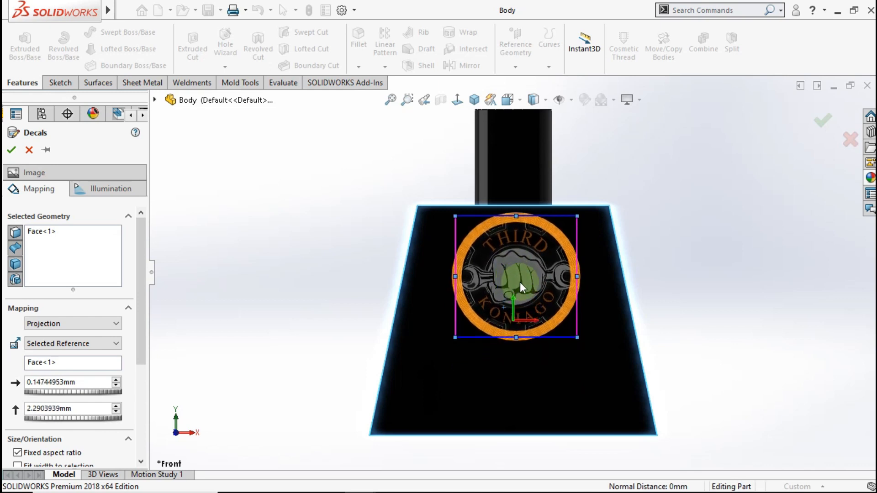
# Step: Set the logo decal's vertical offset to 2 mm, center it horizontally on the chest, and accept the decal
pyautogui.click(178, 353)
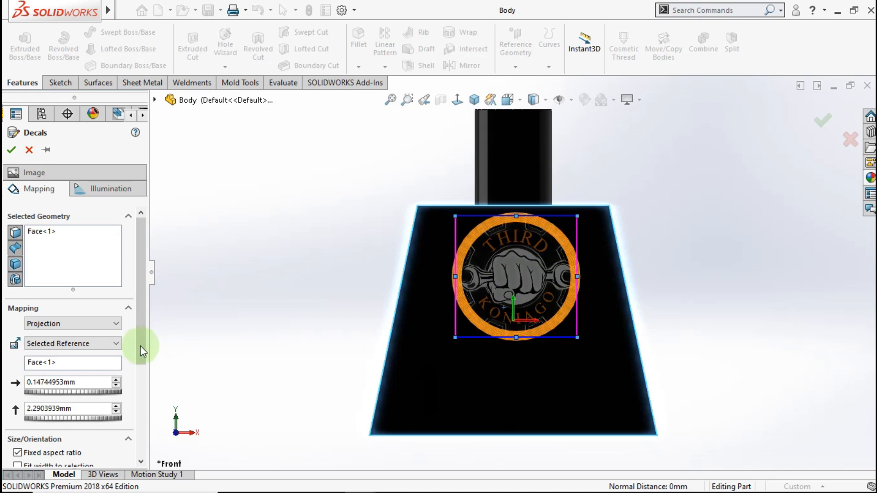
pyautogui.moveTo(141, 346); pyautogui.dragTo(133, 389)
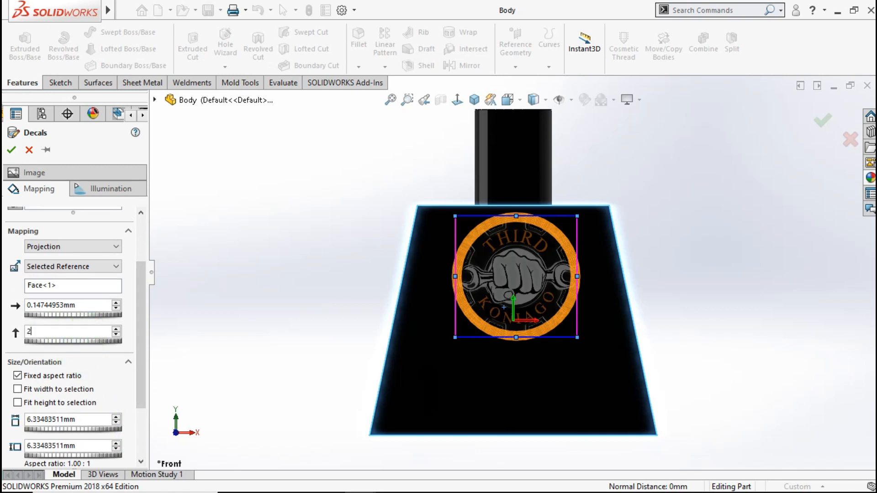
pyautogui.click(219, 280)
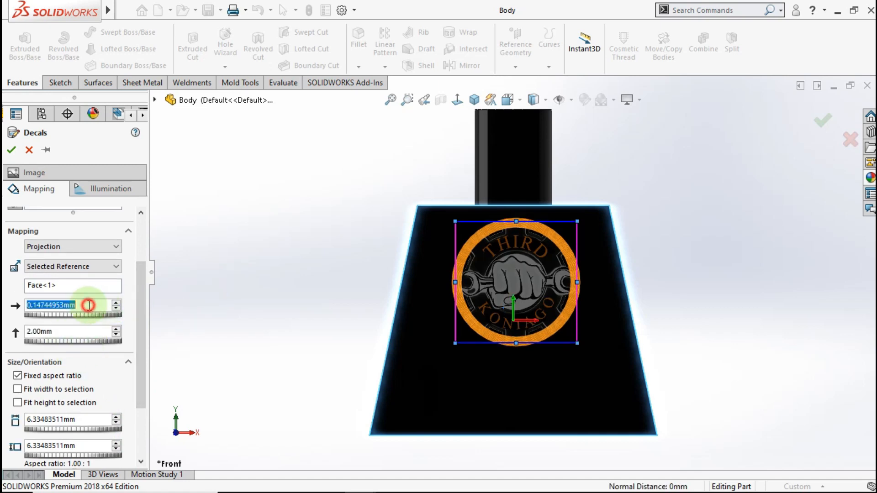
pyautogui.click(227, 281)
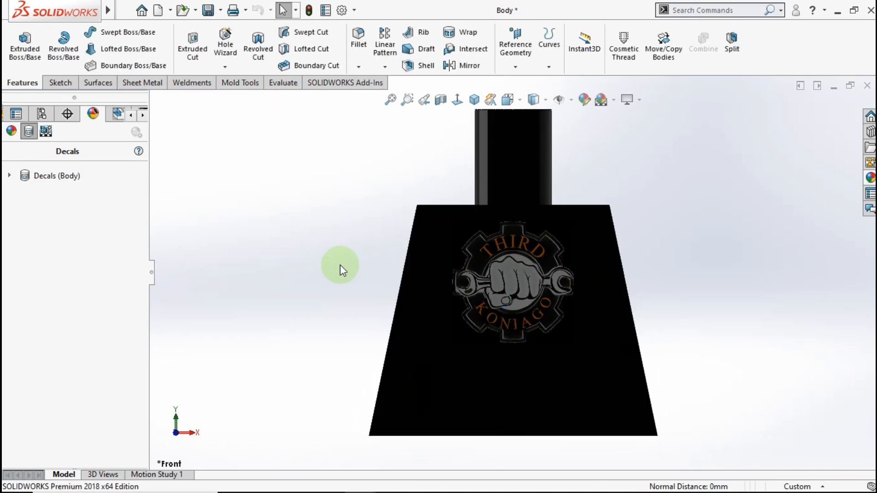
# Step: Check the logo on the body, save and close the Body part, and inspect the figure in the Lego assembly
pyautogui.moveTo(340, 264); pyautogui.dragTo(311, 373, button='middle')
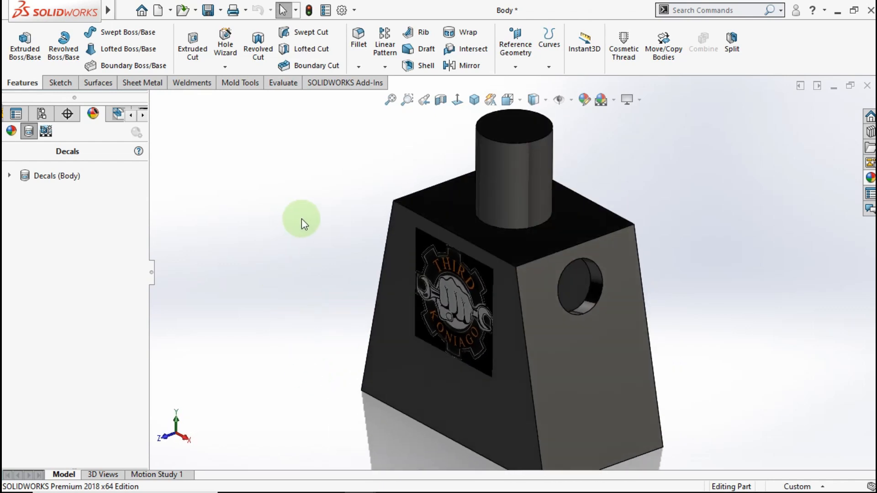
pyautogui.click(475, 100)
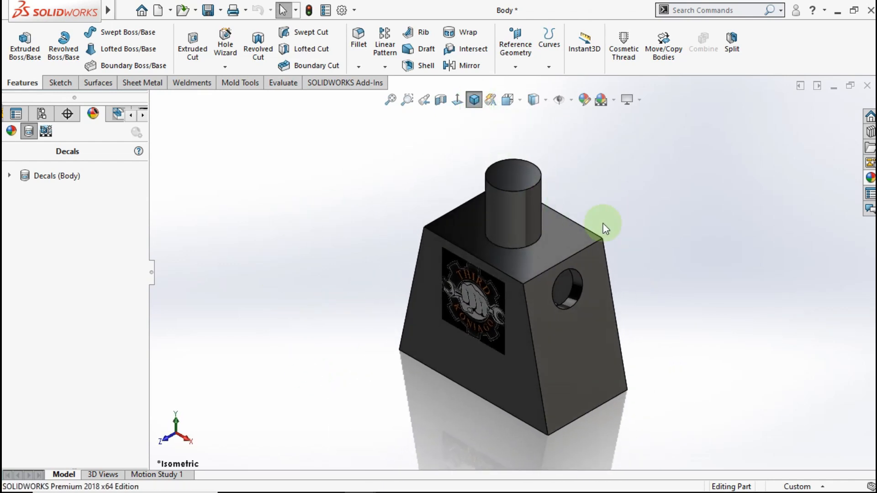
pyautogui.click(866, 86)
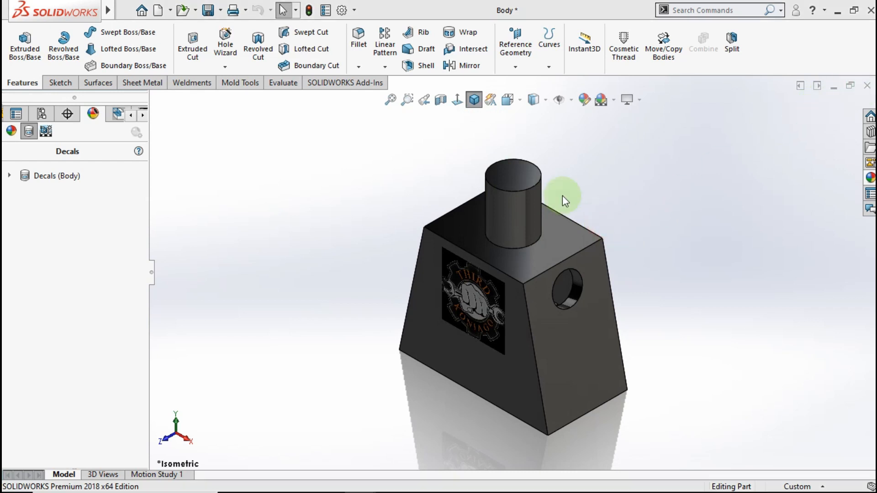
pyautogui.click(418, 248)
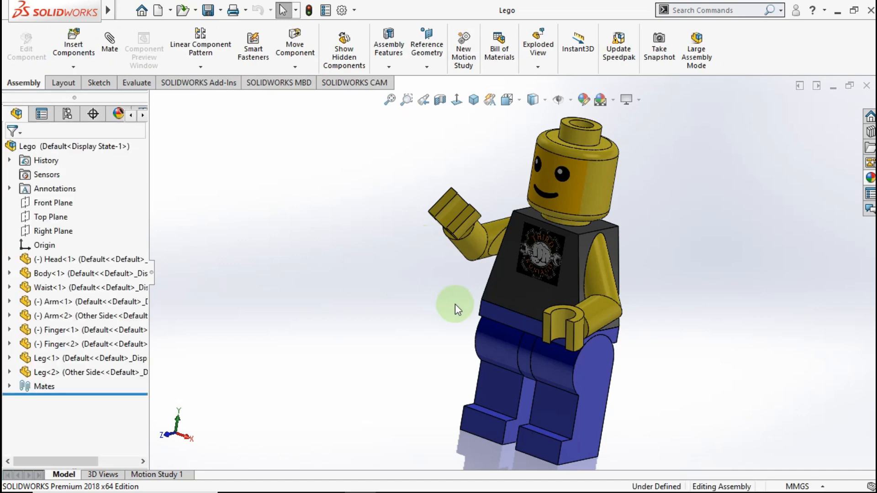
pyautogui.moveTo(455, 303); pyautogui.dragTo(835, 303, button='middle')
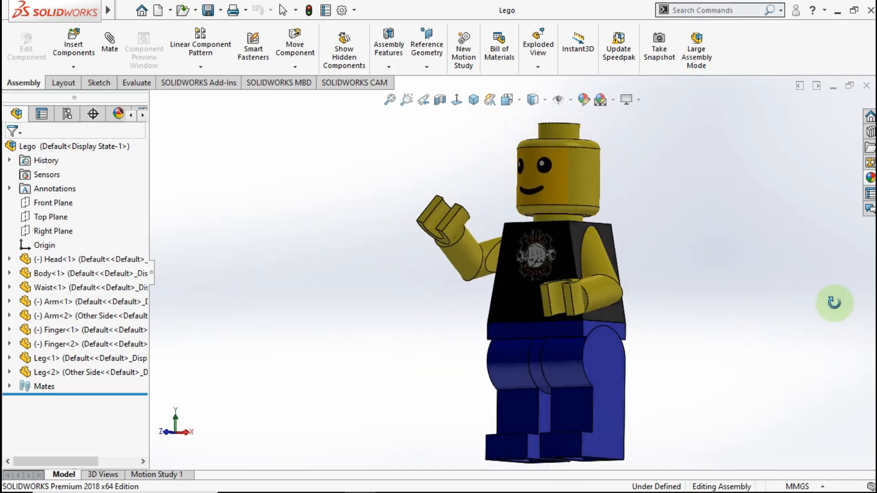
pyautogui.click(474, 99)
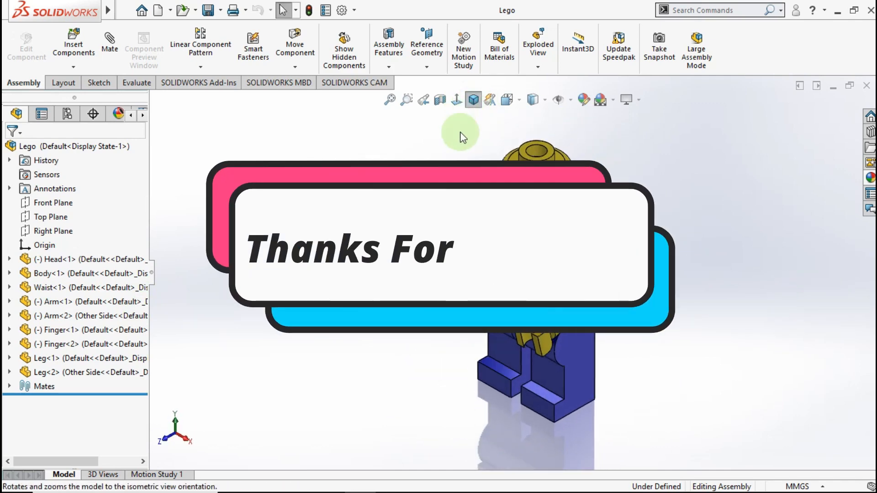